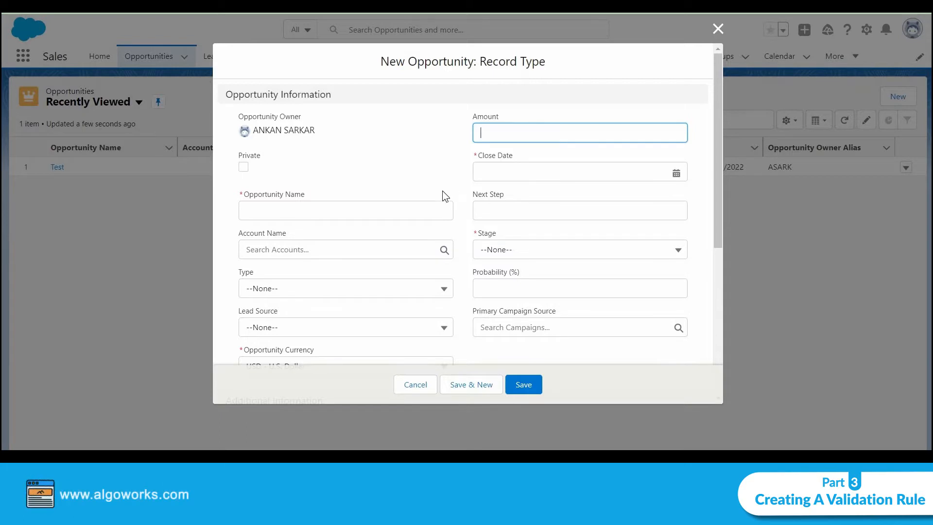
Step: Name the new opportunity Test Validation and assign it to the account Neo Tech World
{"action": "left_click", "coordinate": [392, 212]}
{"action": "left_click", "coordinate": [378, 230]}
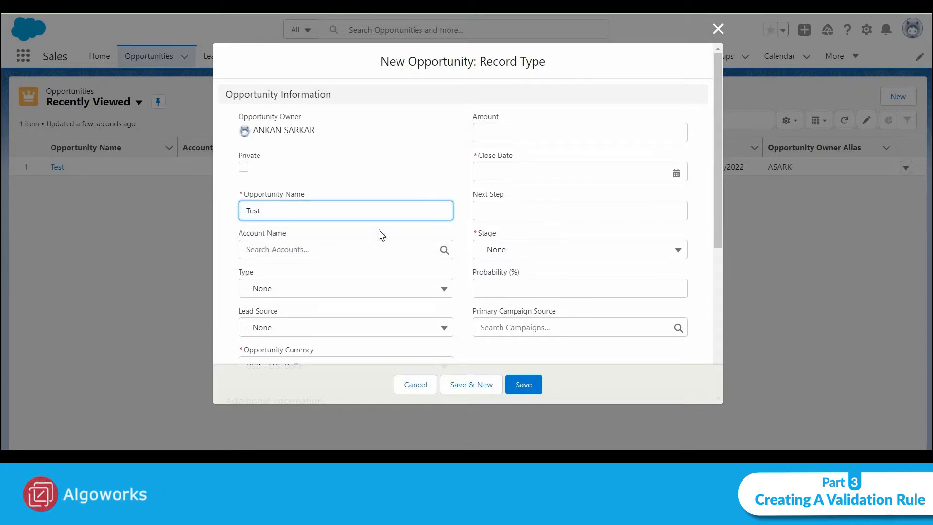
{"action": "type", "text": "Valida"}
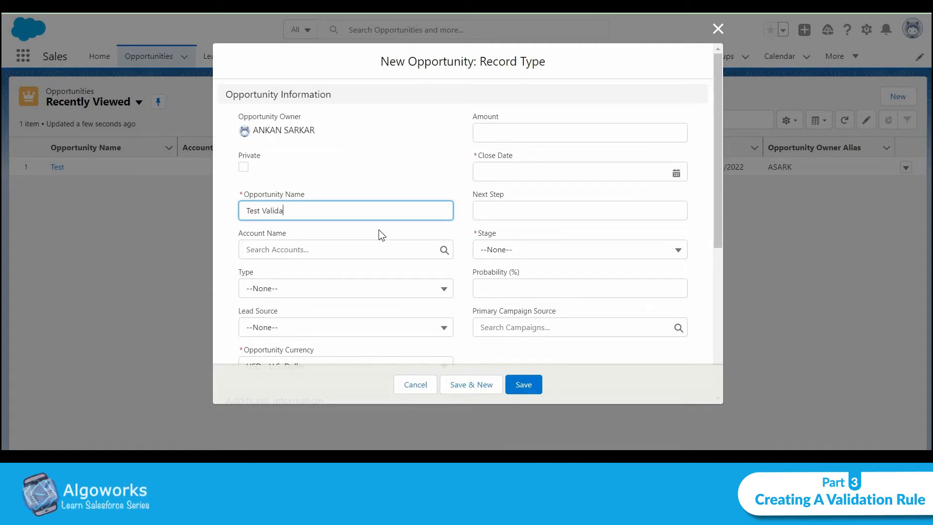
{"action": "type", "text": "tion"}
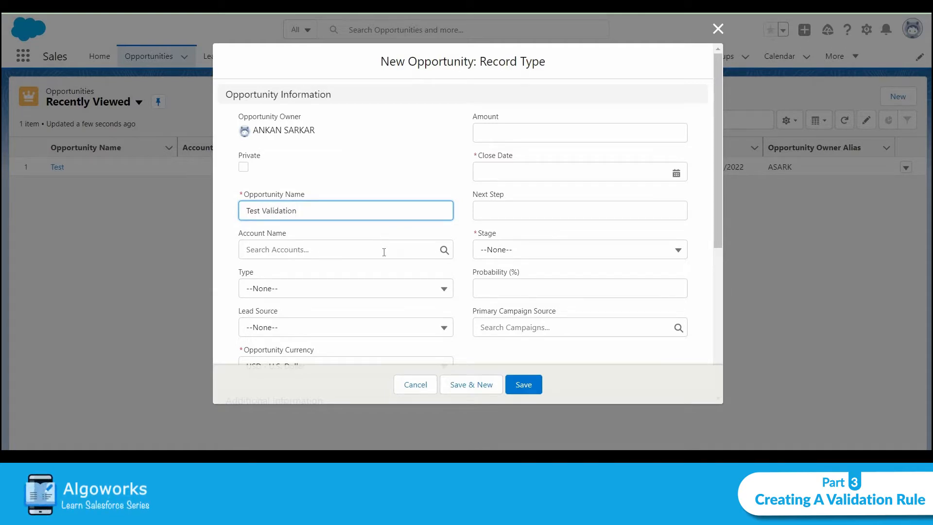
{"action": "left_click", "coordinate": [384, 250]}
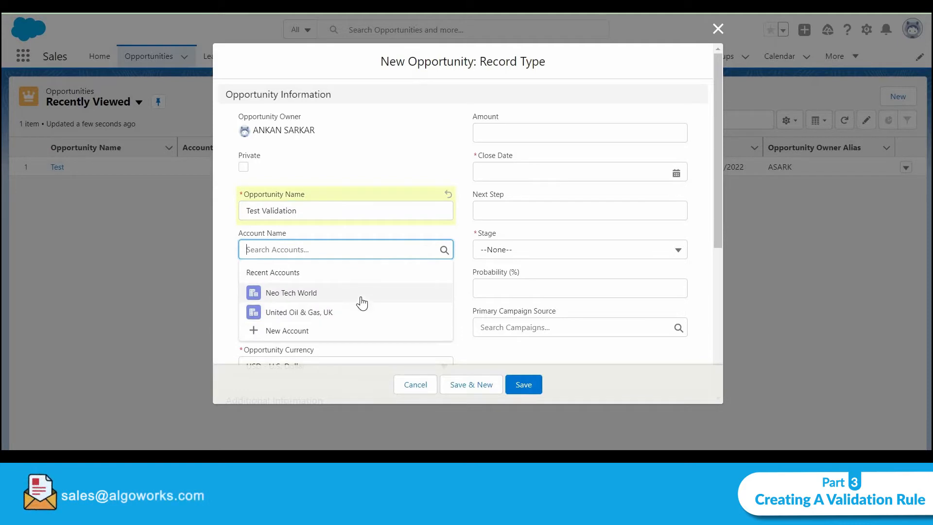
{"action": "left_click", "coordinate": [359, 293]}
Step: Set the opportunity's stage to Needs Analysis and its close date to 3/31/2022, and save the record
{"action": "left_click", "coordinate": [535, 249]}
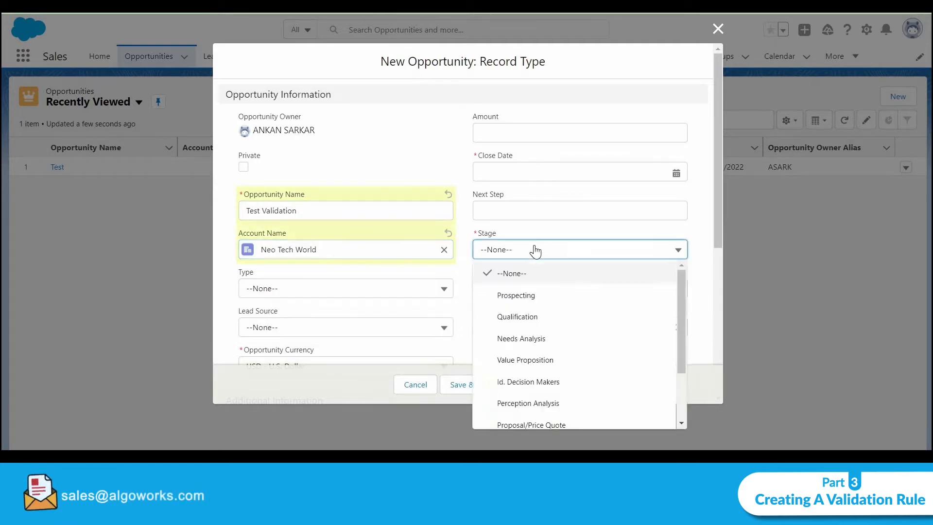
{"action": "left_click", "coordinate": [538, 341]}
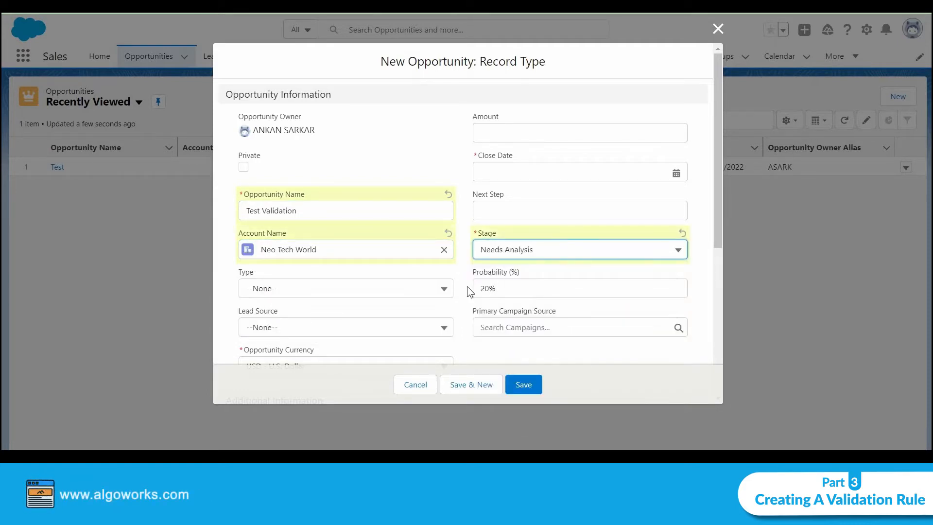
{"action": "left_click", "coordinate": [676, 172]}
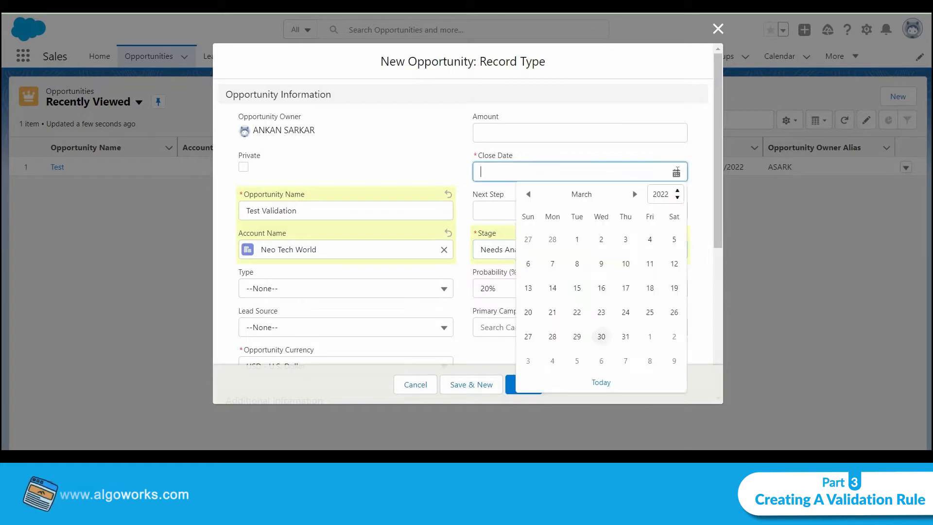
{"action": "left_click", "coordinate": [626, 337]}
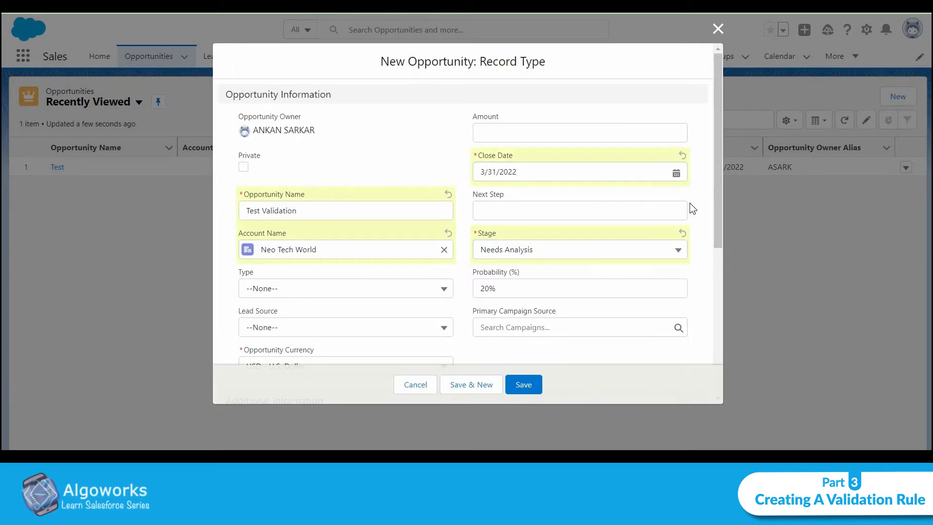
{"action": "scroll", "coordinate": [685, 212], "scroll_direction": "down", "scroll_amount": 4}
{"action": "left_click", "coordinate": [522, 385]}
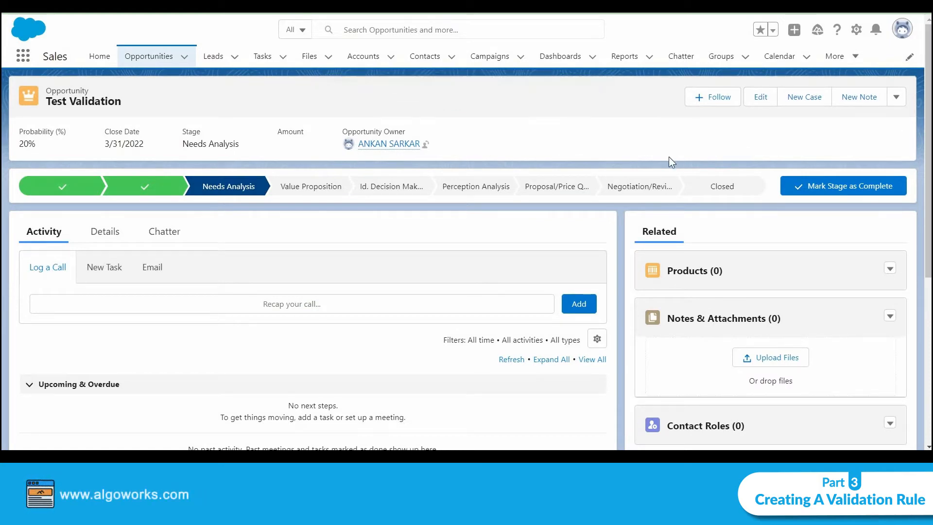
Step: Show the saved opportunity's details, and open the validation rules of the Opportunity object in Setup
{"action": "left_click", "coordinate": [120, 241]}
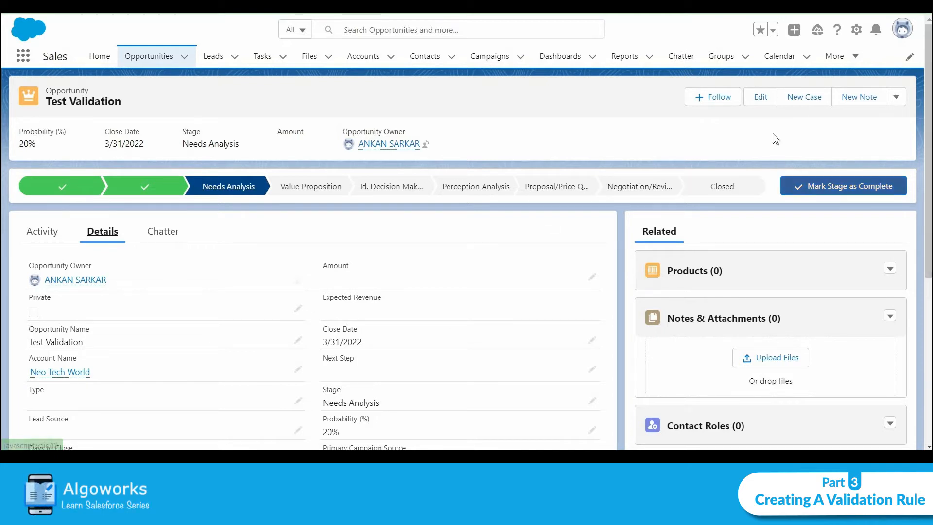
{"action": "left_click", "coordinate": [856, 31]}
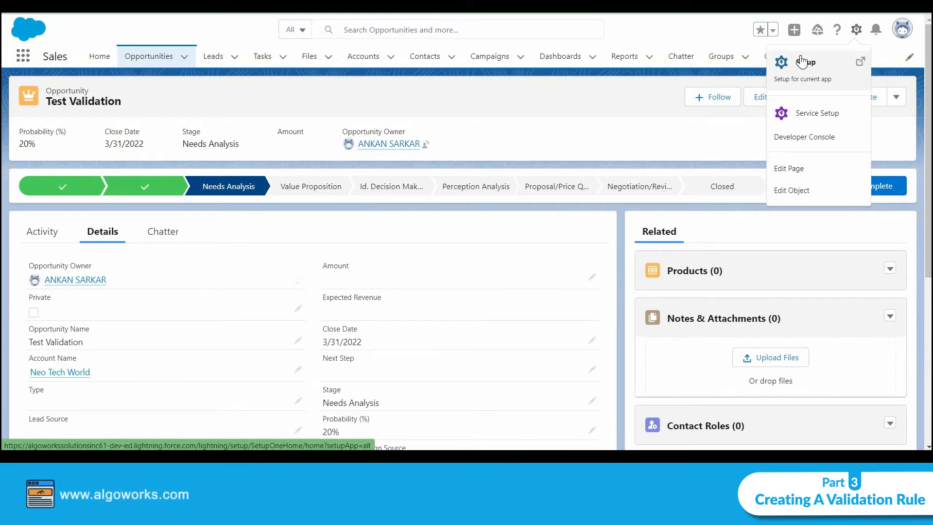
{"action": "left_click", "coordinate": [789, 190]}
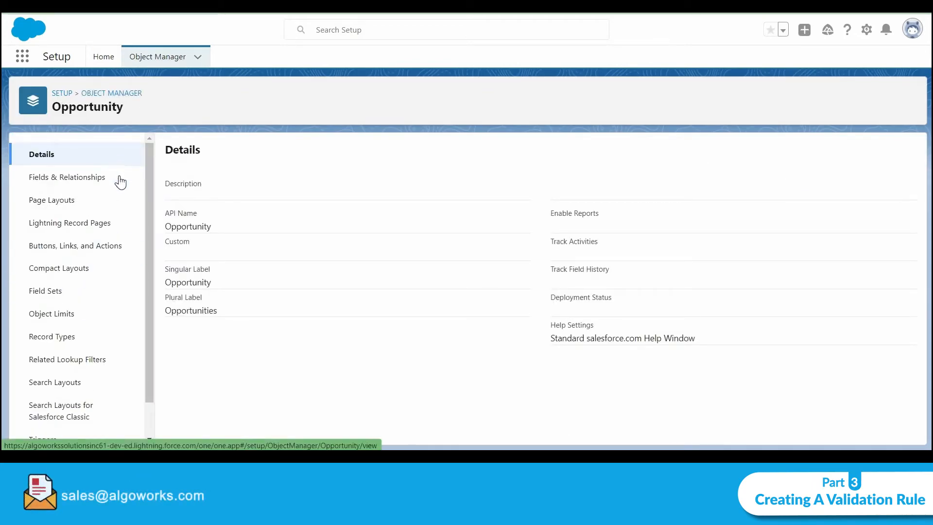
{"action": "scroll", "coordinate": [120, 182], "scroll_direction": "down", "scroll_amount": 2}
{"action": "left_click", "coordinate": [93, 430]}
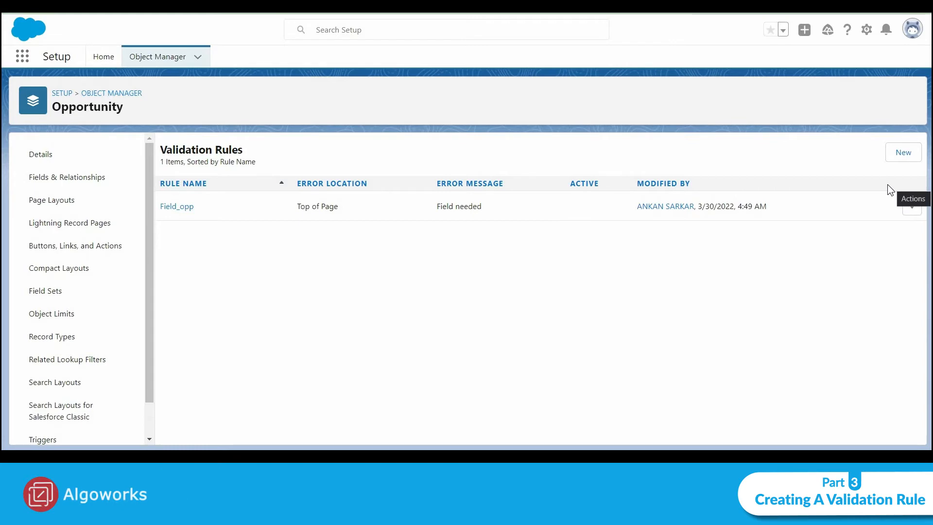
Step: Create a new Opportunity validation rule named Amount_Required_opp
{"action": "left_click", "coordinate": [902, 159]}
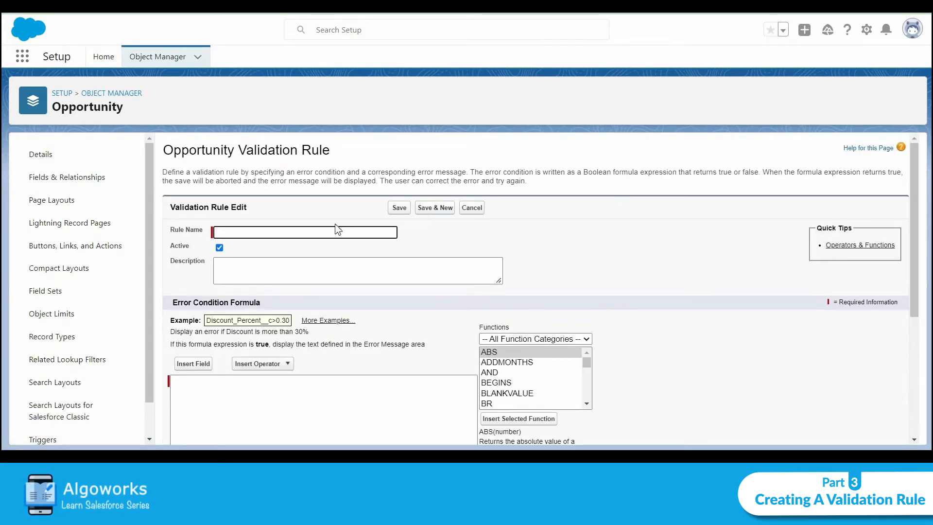
{"action": "left_click", "coordinate": [332, 229]}
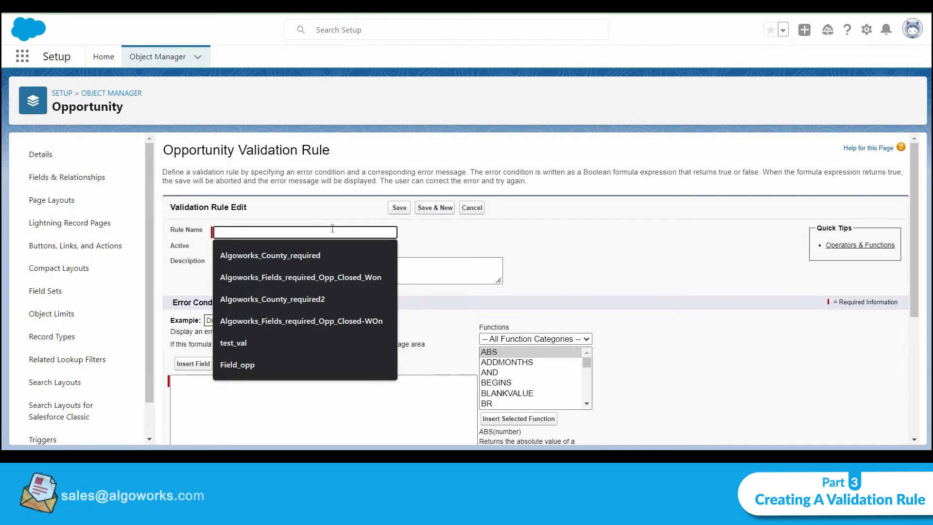
{"action": "type", "text": "Amount"}
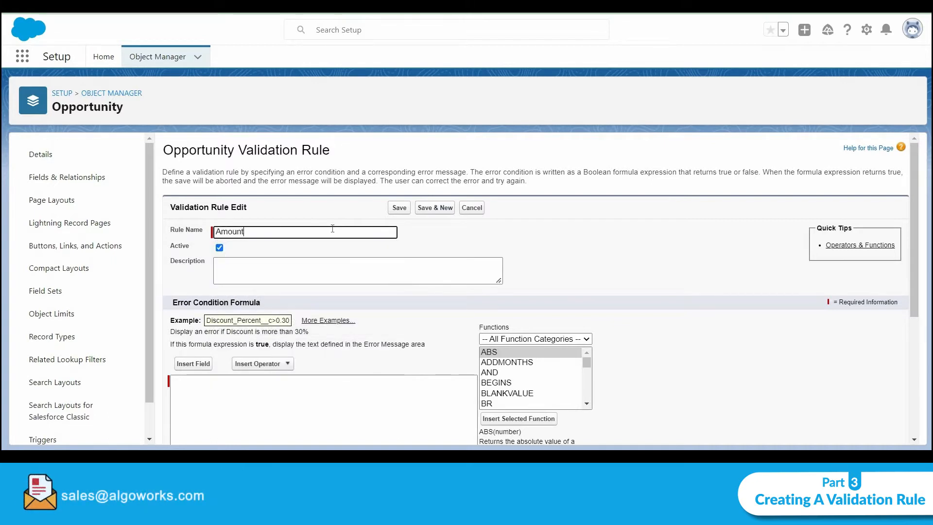
{"action": "type", "text": "_Re"}
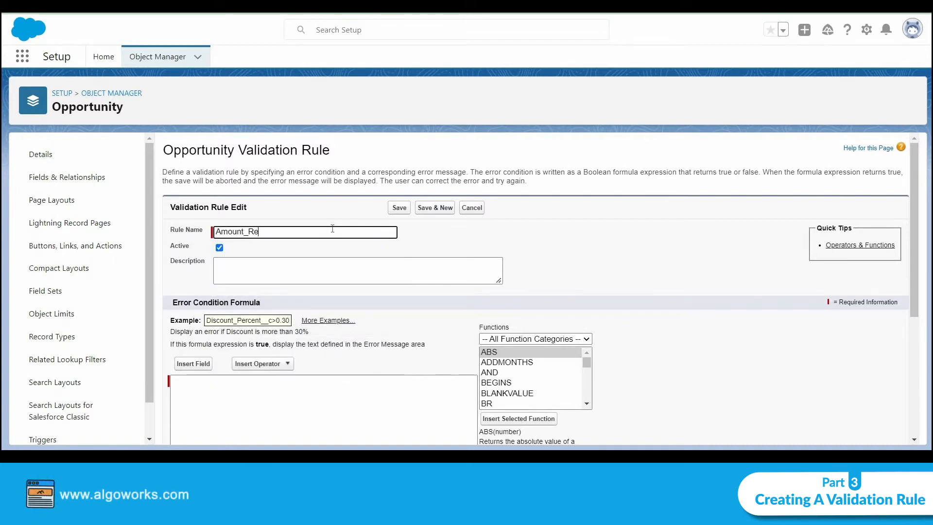
{"action": "type", "text": "quired_opp"}
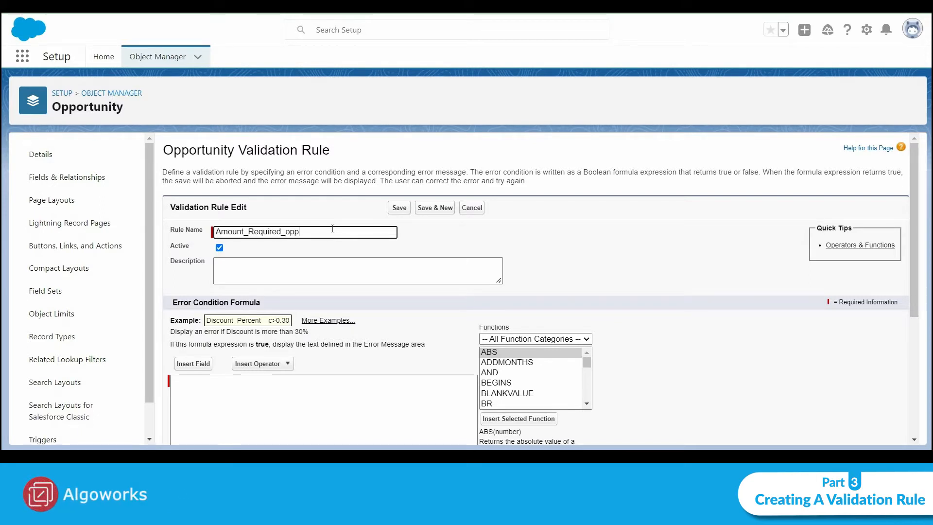
Step: Enter the rule description "Amount is needed for an opportunity to be closed won"
{"action": "left_click", "coordinate": [315, 270]}
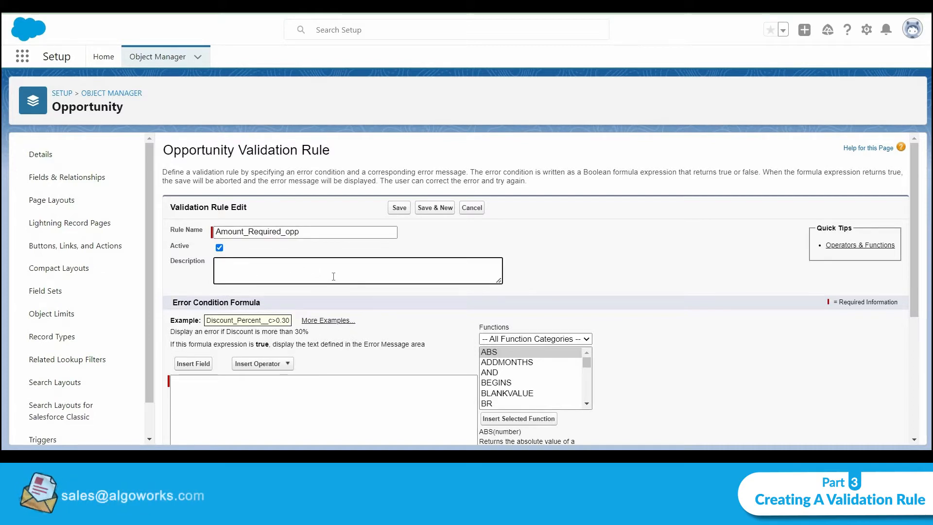
{"action": "type", "text": "Amount"}
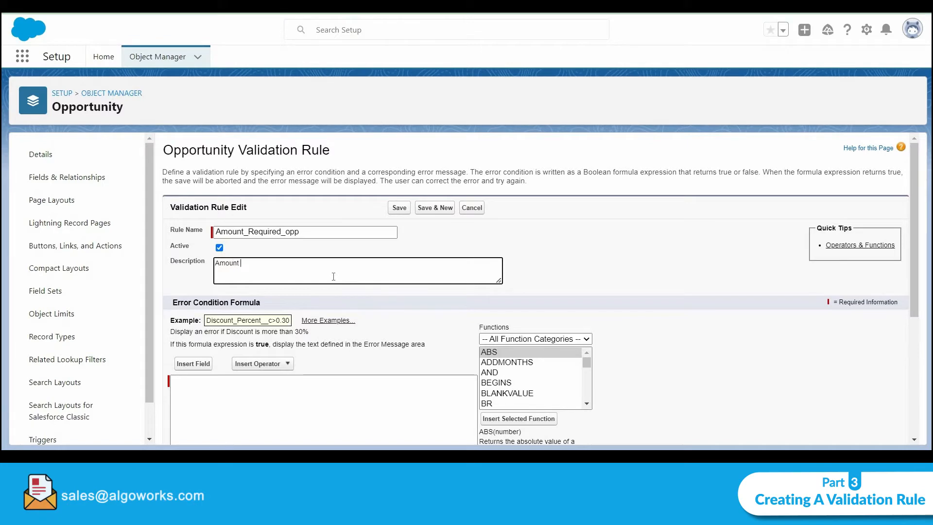
{"action": "type", "text": " is needed for an opportunity to be colsed"}
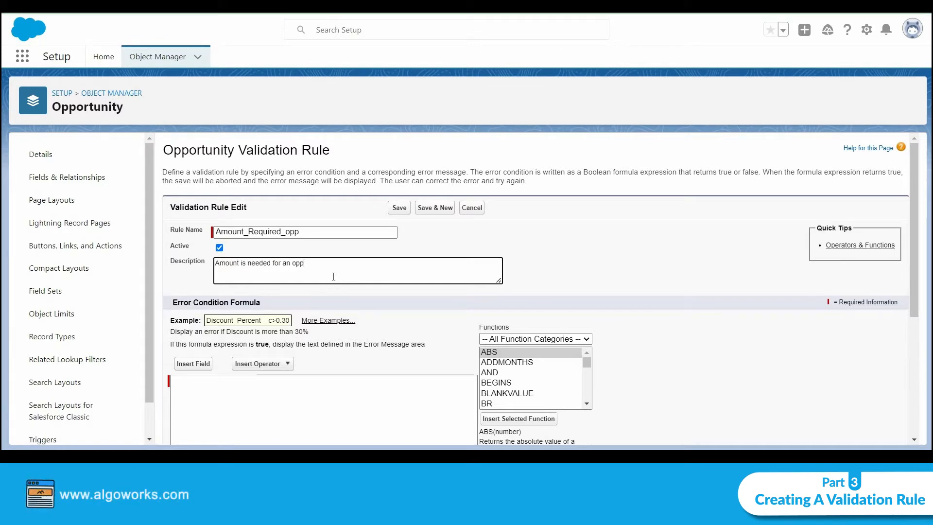
{"action": "key", "text": "BackSpace"}
{"action": "key", "text": "BackSpace"}
{"action": "key", "text": "BackSpace"}
{"action": "key", "text": "BackSpace"}
{"action": "key", "text": "BackSpace"}
{"action": "key", "text": "BackSpace"}
{"action": "key", "text": "BackSpace"}
{"action": "type", "text": "closed won"}
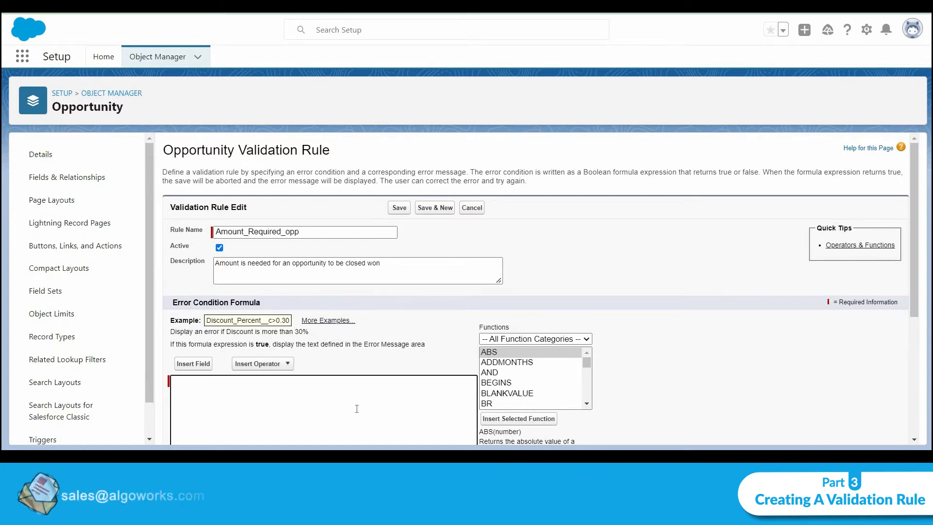
Step: Insert the AND function in the error condition formula and replace its logical1 argument with the ISBLANK function
{"action": "scroll", "coordinate": [635, 221], "scroll_direction": "down", "scroll_amount": 4}
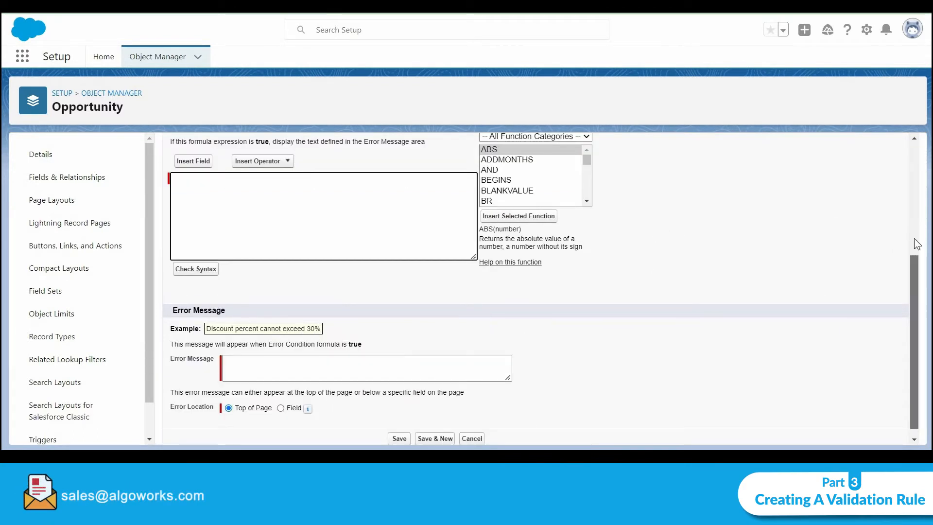
{"action": "scroll", "coordinate": [912, 244], "scroll_direction": "up", "scroll_amount": 2}
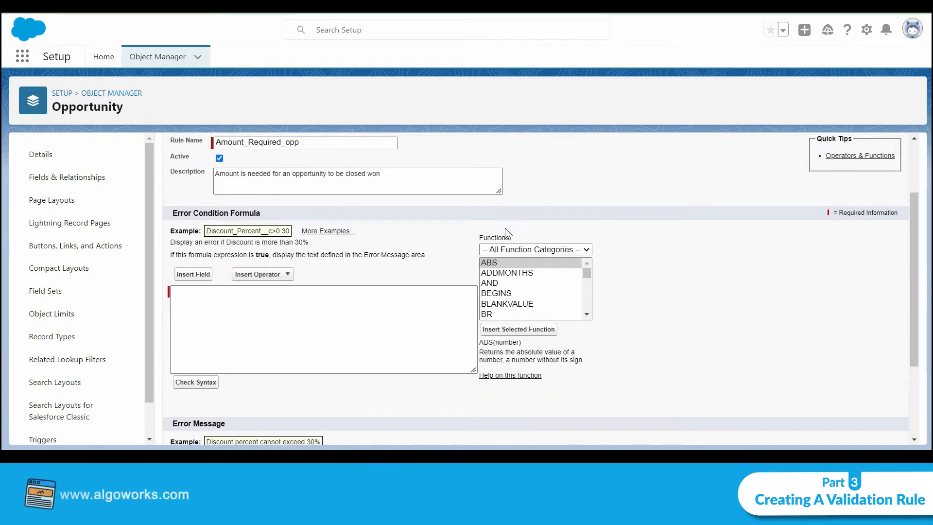
{"action": "double_click", "coordinate": [495, 284]}
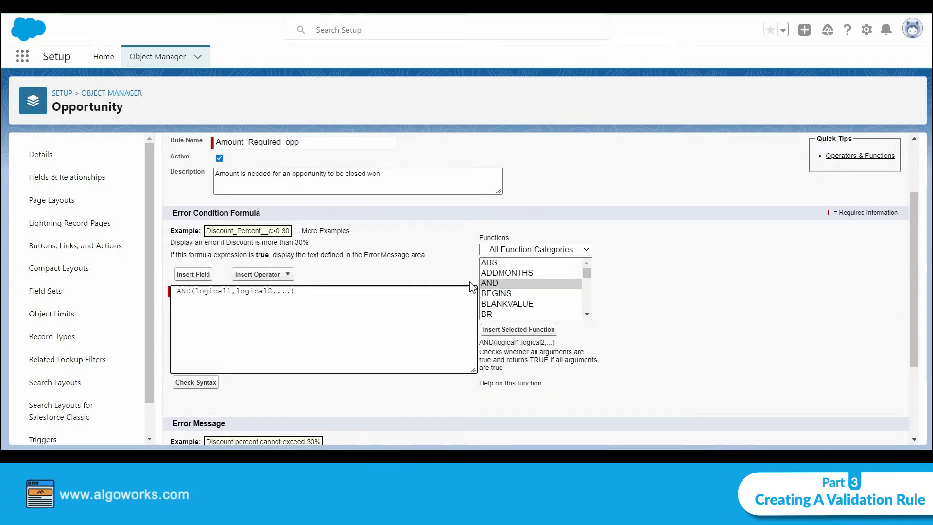
{"action": "double_click", "coordinate": [214, 290]}
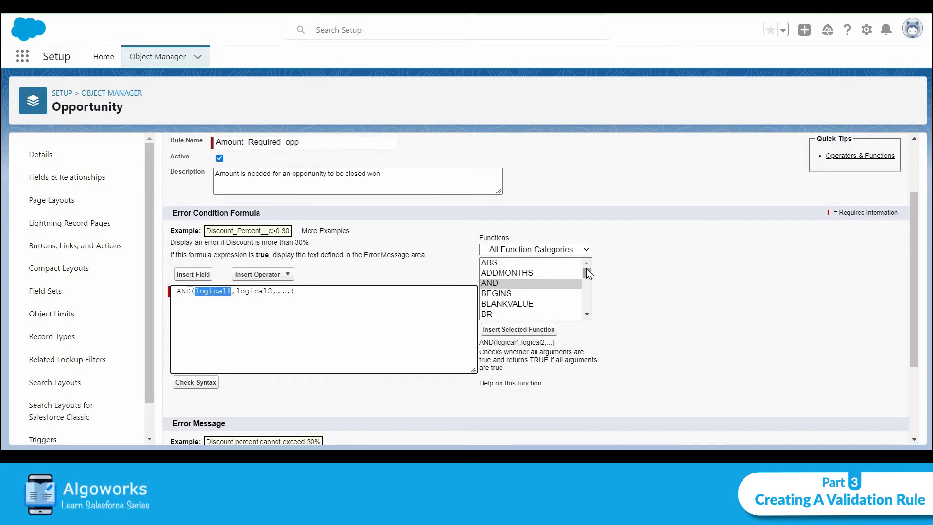
{"action": "left_click_drag", "start_coordinate": [586, 268], "coordinate": [579, 280]}
{"action": "double_click", "coordinate": [506, 270]}
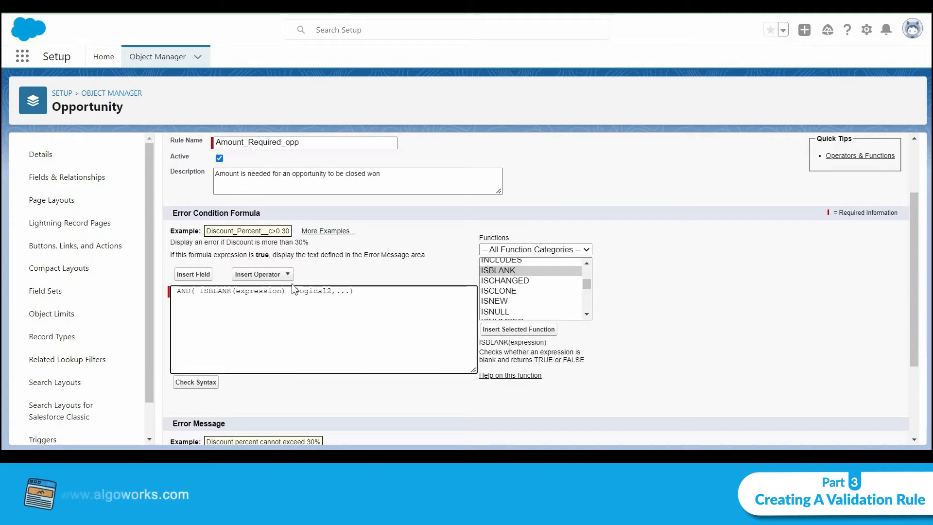
Step: Replace the expression placeholder inside ISBLANK with the Opportunity field Amount
{"action": "double_click", "coordinate": [257, 293]}
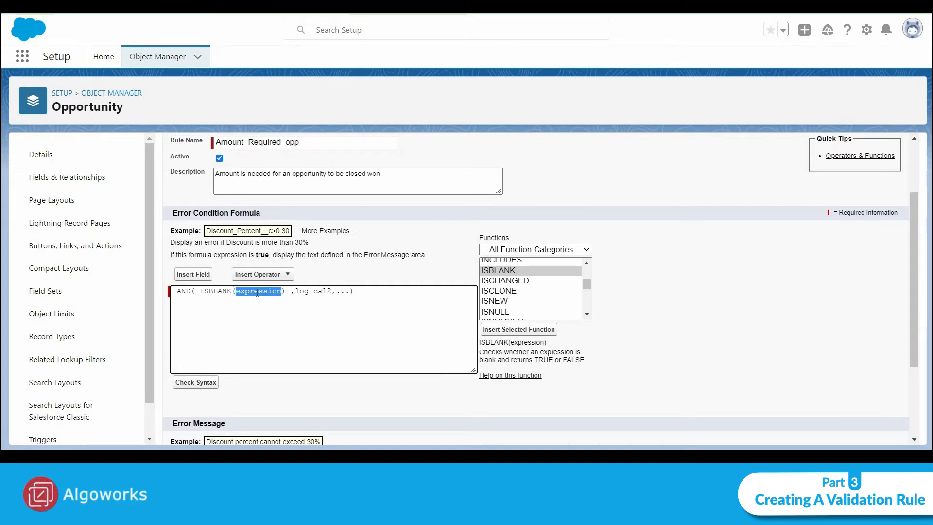
{"action": "left_click", "coordinate": [203, 275]}
{"action": "left_click", "coordinate": [443, 265]}
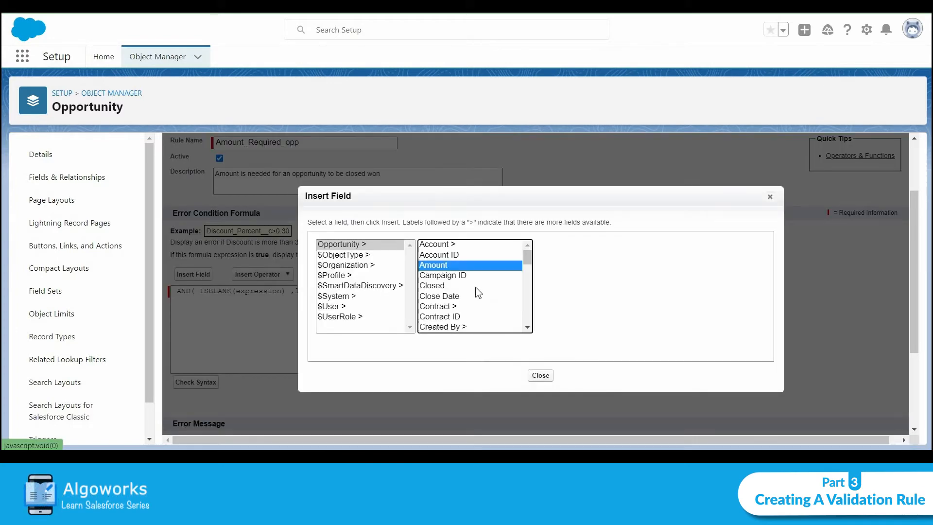
{"action": "left_click", "coordinate": [567, 309]}
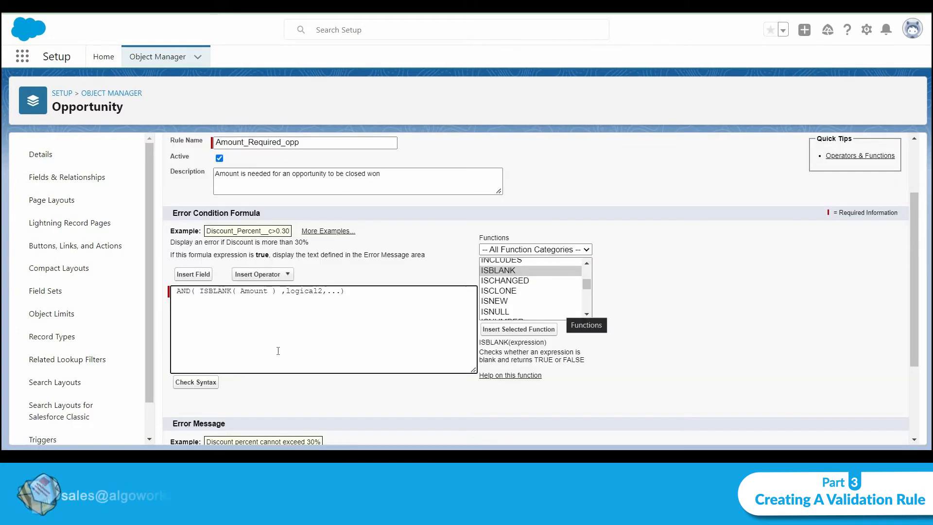
Step: Replace the logical2 argument of the AND function with the ISPICKVAL function
{"action": "double_click", "coordinate": [303, 291]}
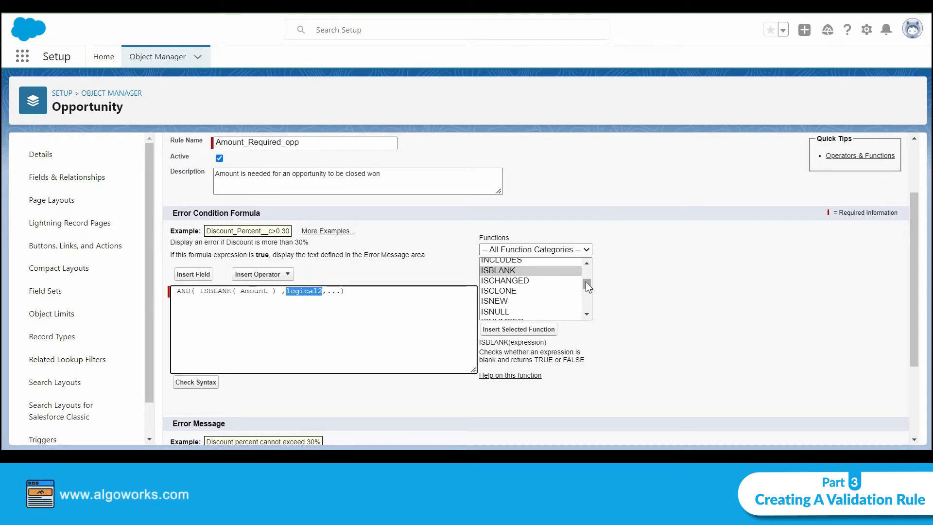
{"action": "left_click_drag", "start_coordinate": [587, 283], "coordinate": [587, 287]}
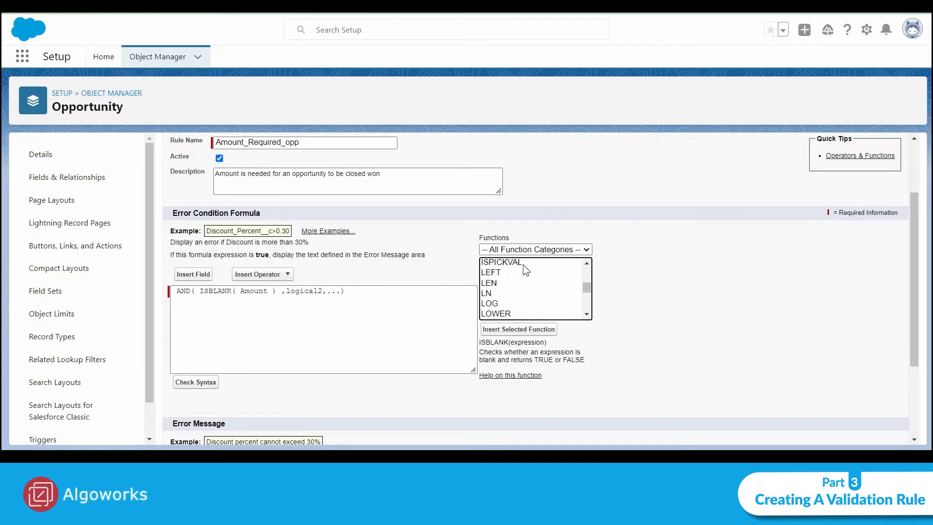
{"action": "double_click", "coordinate": [523, 262]}
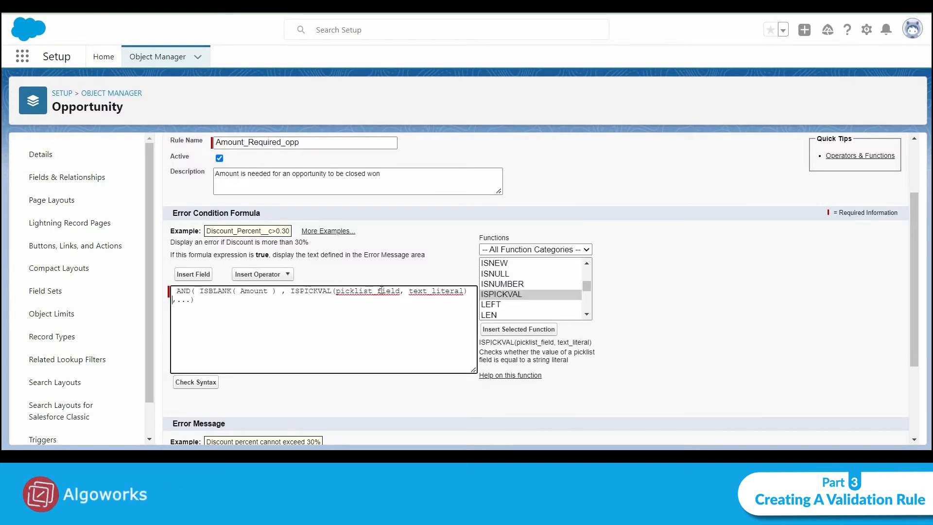
Step: Replace the picklist_field placeholder inside ISPICKVAL with the Opportunity field Stage
{"action": "double_click", "coordinate": [356, 291]}
{"action": "left_click", "coordinate": [194, 274]}
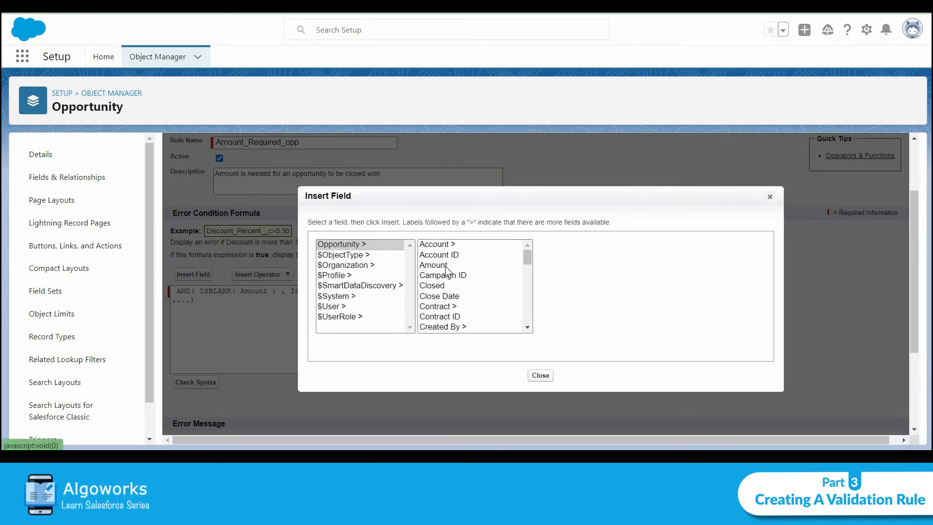
{"action": "scroll", "coordinate": [494, 298], "scroll_direction": "down", "scroll_amount": 10}
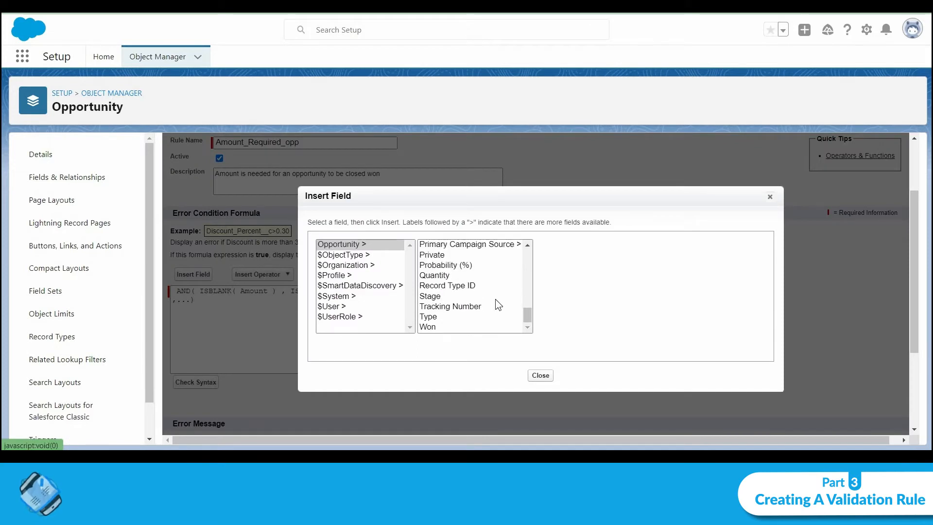
{"action": "left_click", "coordinate": [453, 297]}
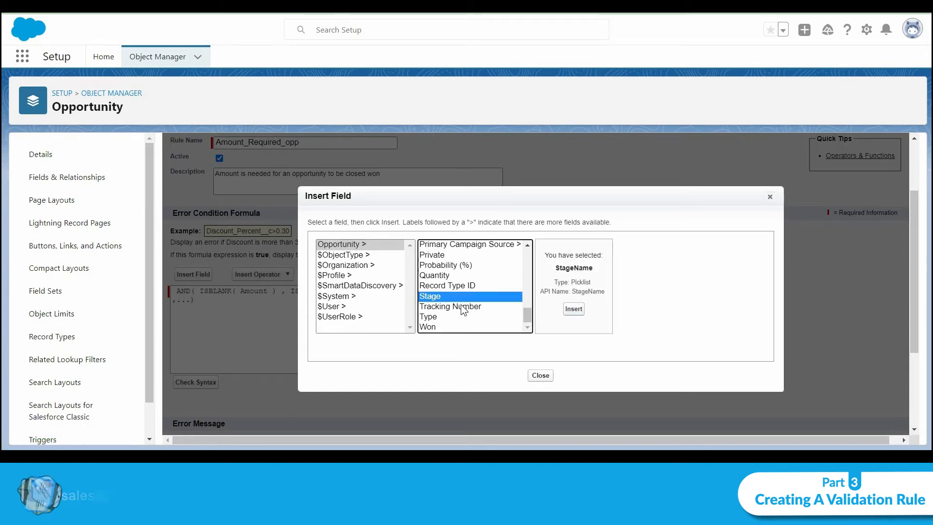
{"action": "left_click", "coordinate": [574, 308]}
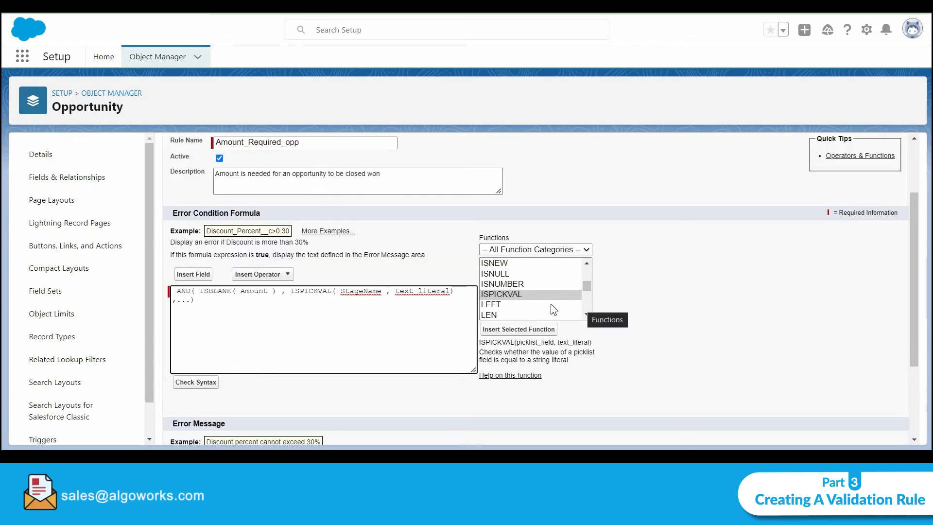
Step: Replace the text_literal placeholder with "Closed Won" and remove the leftover comma and dots from the end of the AND function
{"action": "double_click", "coordinate": [422, 291]}
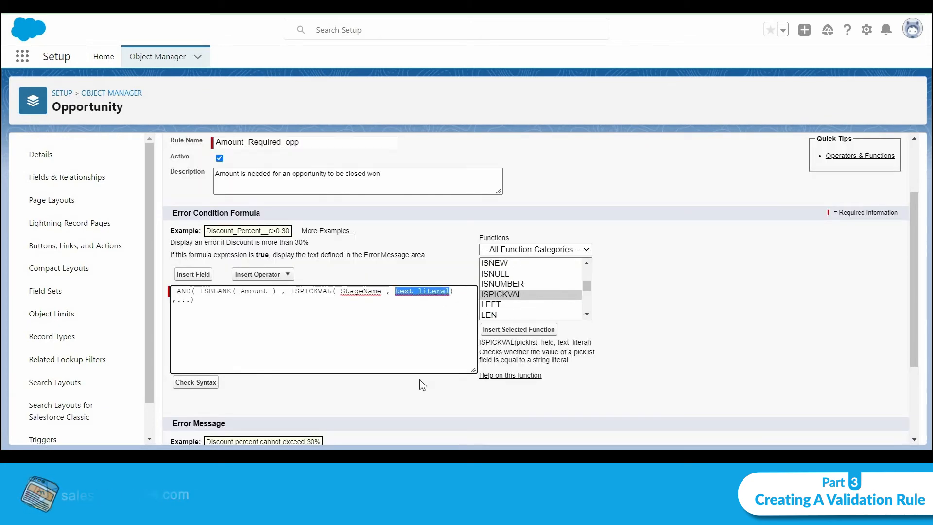
{"action": "type", "text": "\"Clo"}
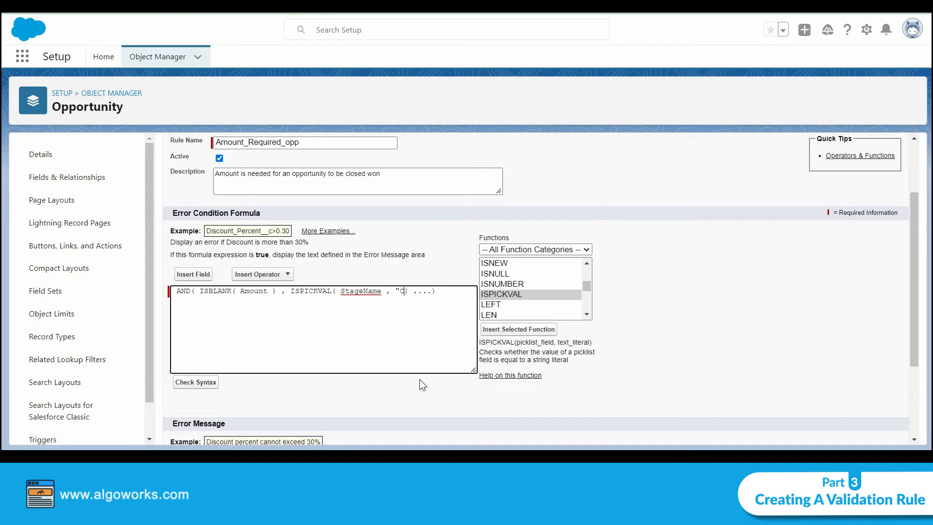
{"action": "type", "text": "sed "}
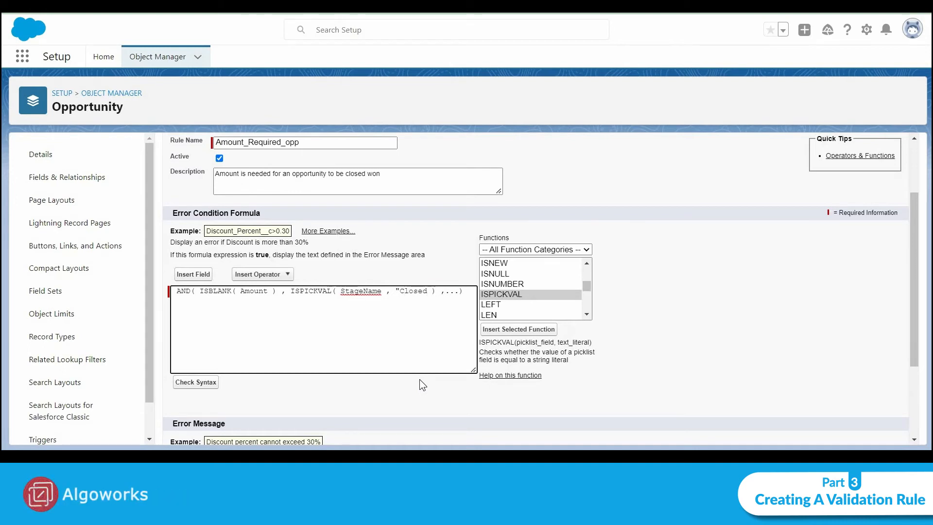
{"action": "type", "text": "Won\""}
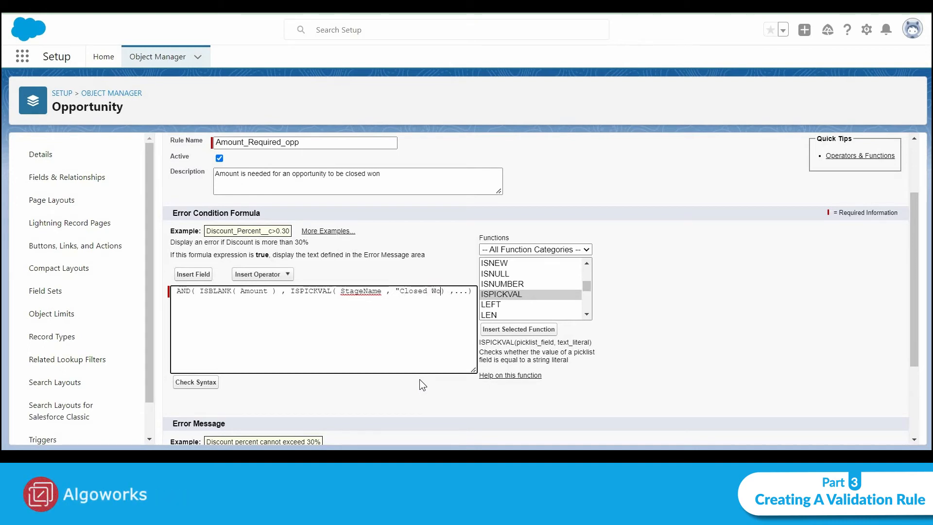
{"action": "key", "text": "Right"}
{"action": "key", "text": "Delete"}
{"action": "key", "text": "Delete"}
{"action": "key", "text": "Delete"}
{"action": "key", "text": "Delete"}
{"action": "key", "text": "Delete"}
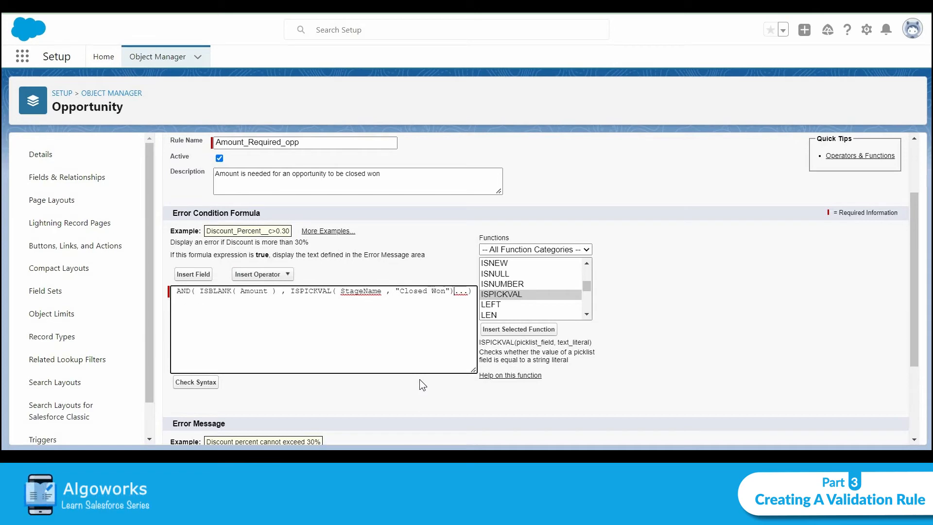
Step: Check the syntax of the error condition formula
{"action": "scroll", "coordinate": [372, 395], "scroll_direction": "up", "scroll_amount": 2}
{"action": "scroll", "coordinate": [340, 359], "scroll_direction": "down", "scroll_amount": 4}
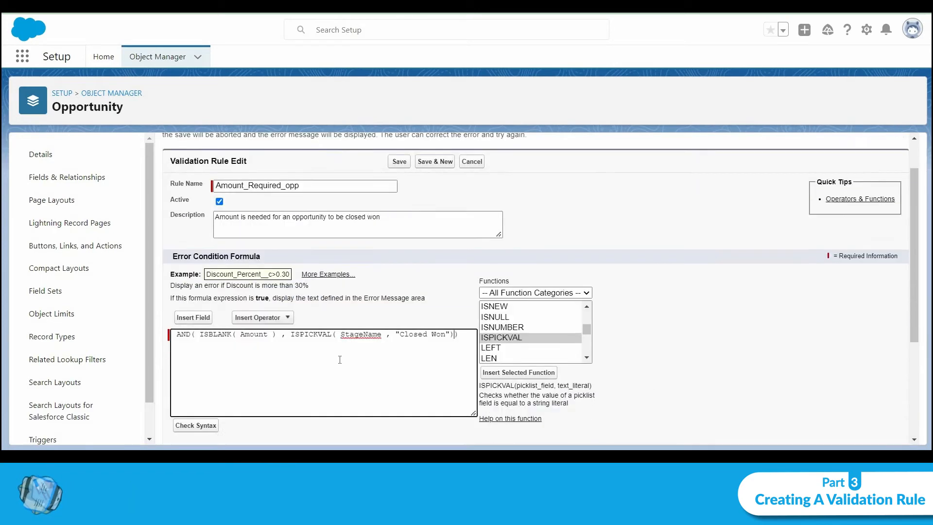
{"action": "left_click", "coordinate": [210, 266]}
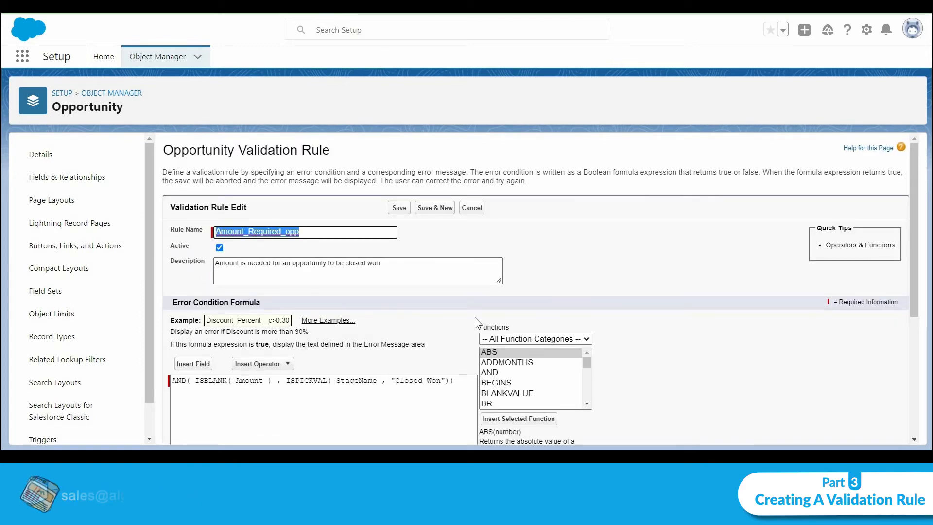
Step: Copy the rule's description text into the Error Message field
{"action": "scroll", "coordinate": [476, 319], "scroll_direction": "down", "scroll_amount": 4}
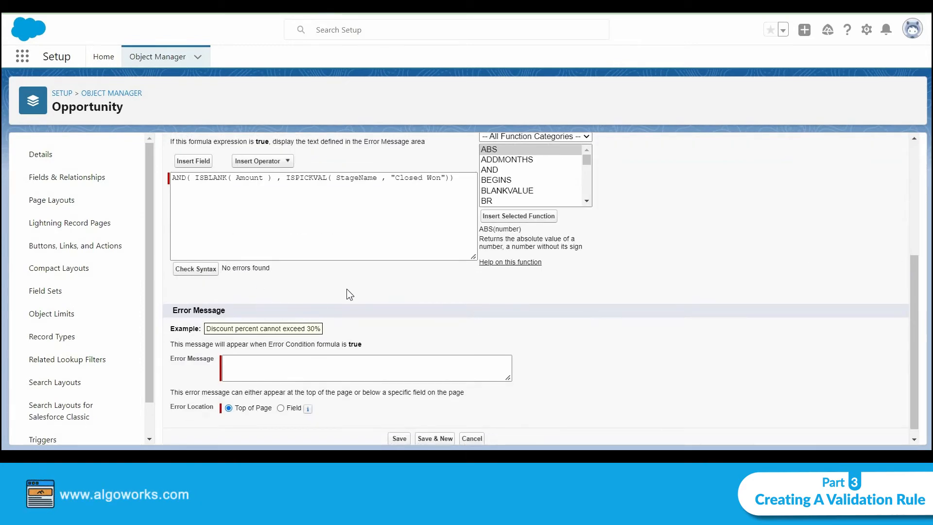
{"action": "scroll", "coordinate": [337, 360], "scroll_direction": "down", "scroll_amount": 1}
{"action": "left_click", "coordinate": [337, 361]}
{"action": "scroll", "coordinate": [337, 357], "scroll_direction": "up", "scroll_amount": 4}
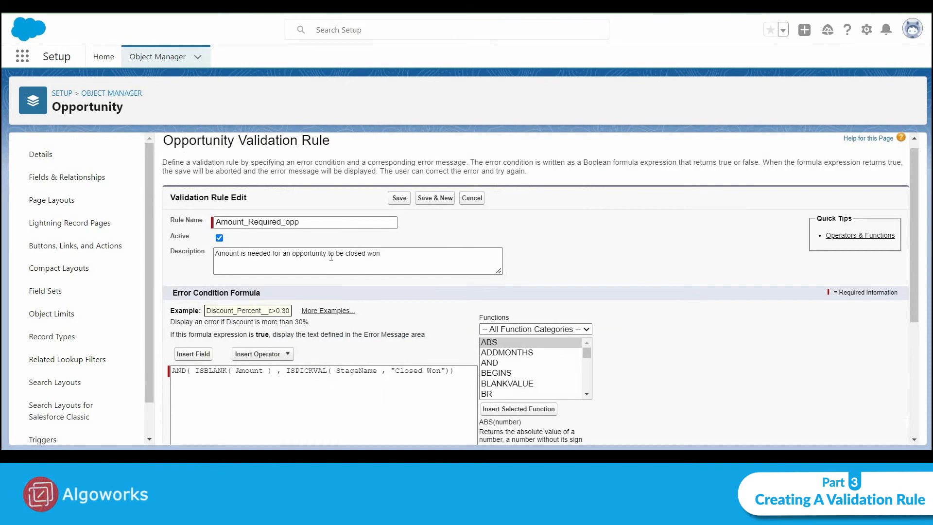
{"action": "left_click", "coordinate": [332, 258]}
{"action": "triple_click", "coordinate": [332, 258]}
{"action": "key", "text": "ctrl+c"}
{"action": "scroll", "coordinate": [354, 289], "scroll_direction": "down", "scroll_amount": 4}
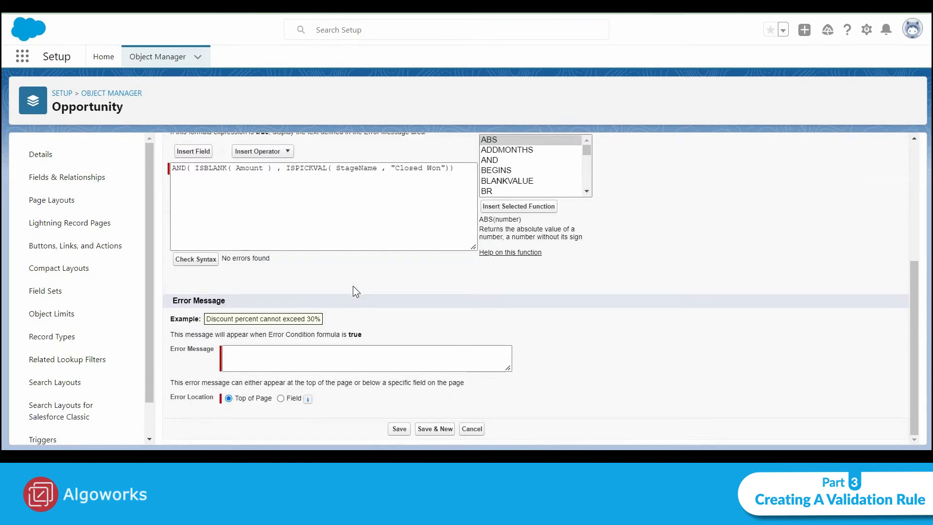
{"action": "left_click", "coordinate": [298, 355]}
{"action": "key", "text": "ctrl+v"}
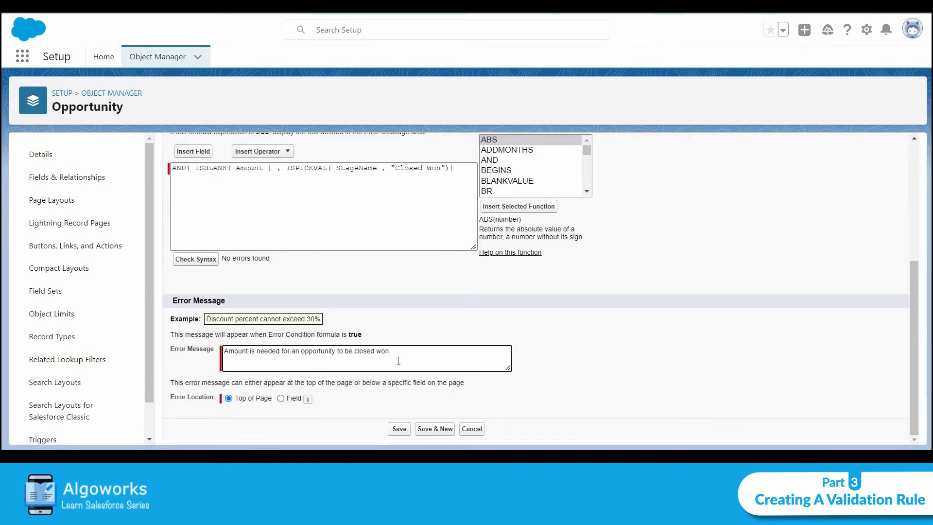
Step: Reword the error message to "Amount field should not be blank for an opportunity to be closed won"
{"action": "type", "text": "field"}
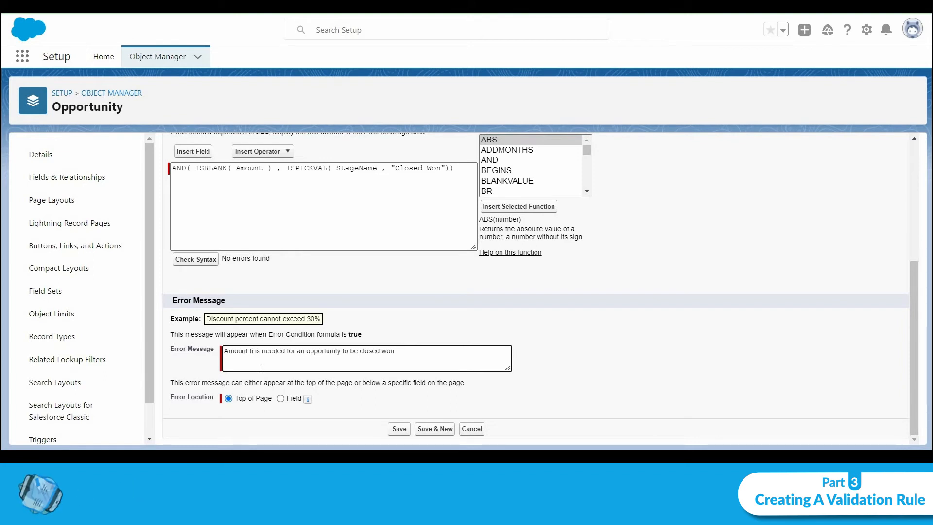
{"action": "type", "text": "ould not be blank"}
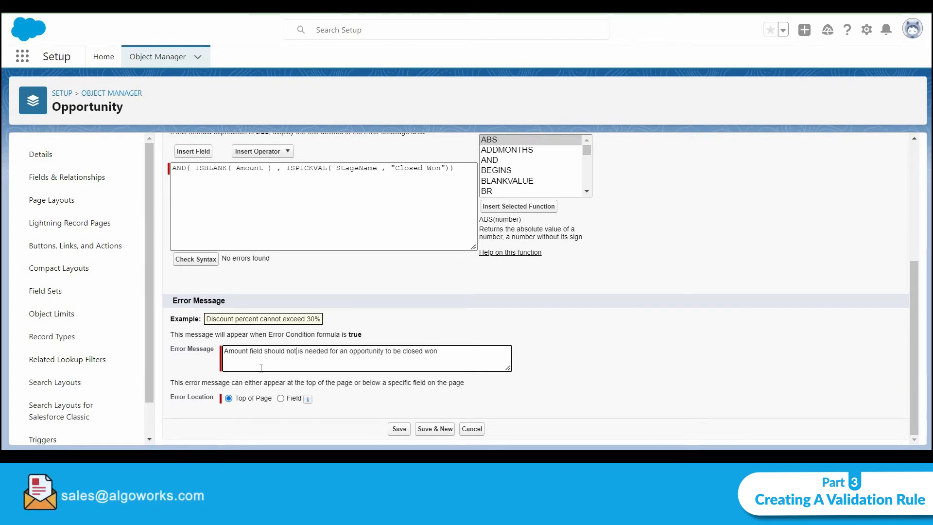
{"action": "key", "text": "Delete"}
{"action": "key", "text": "Delete"}
{"action": "key", "text": "Delete"}
{"action": "key", "text": "Delete"}
{"action": "key", "text": "Delete"}
{"action": "key", "text": "Delete"}
{"action": "key", "text": "Delete"}
{"action": "key", "text": "Delete"}
{"action": "key", "text": "Delete"}
{"action": "key", "text": "Delete"}
{"action": "key", "text": "Delete"}
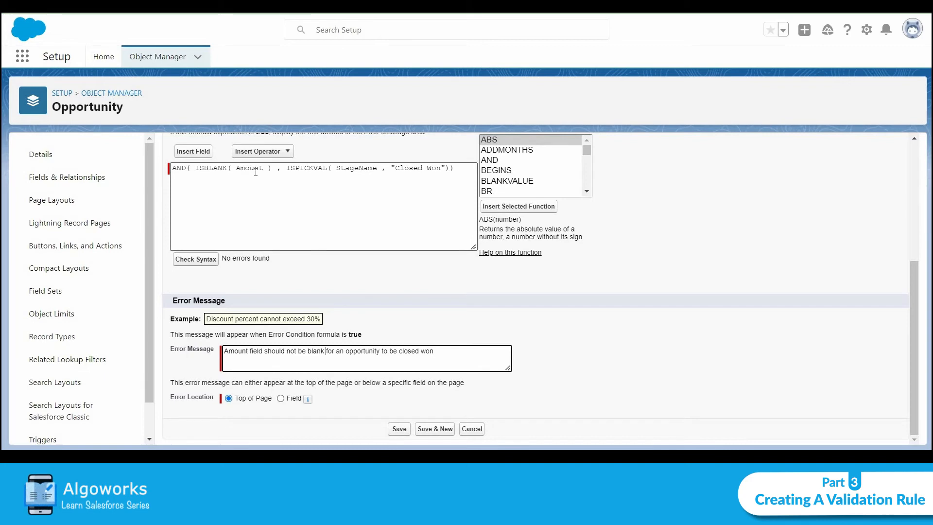
Step: Set the error location to the Amount field and save the validation rule
{"action": "left_click", "coordinate": [281, 398]}
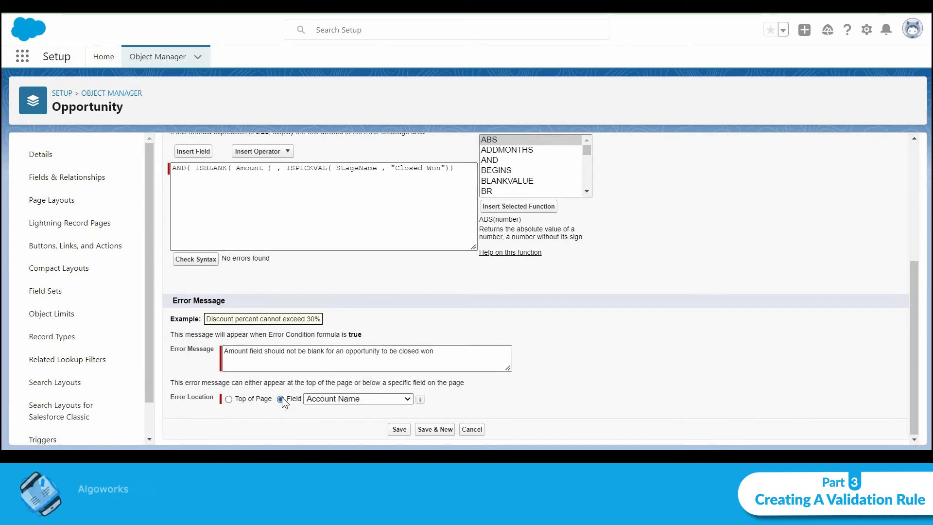
{"action": "left_click", "coordinate": [324, 400]}
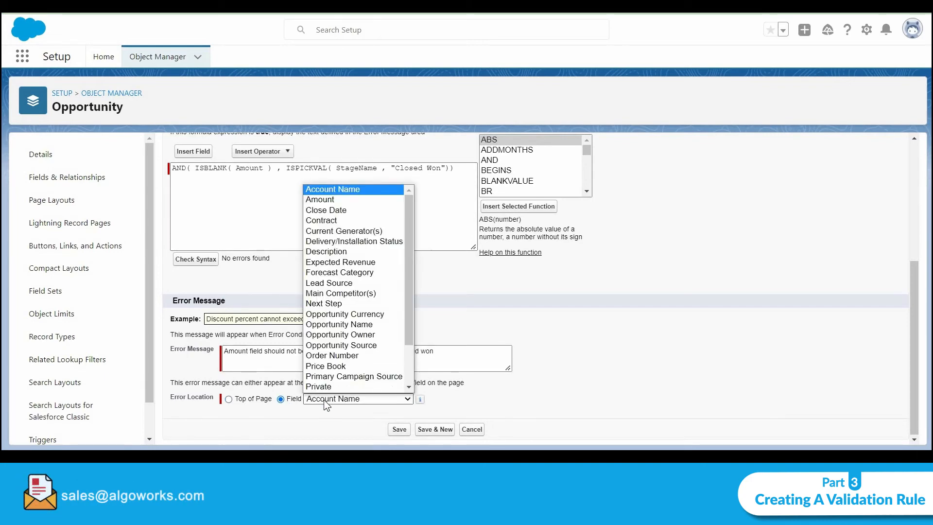
{"action": "left_click", "coordinate": [313, 201]}
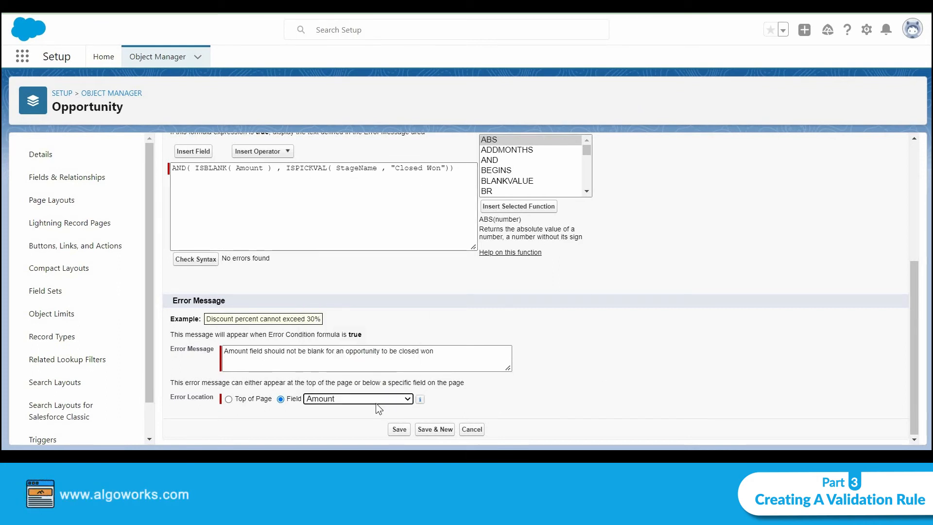
{"action": "left_click", "coordinate": [506, 392]}
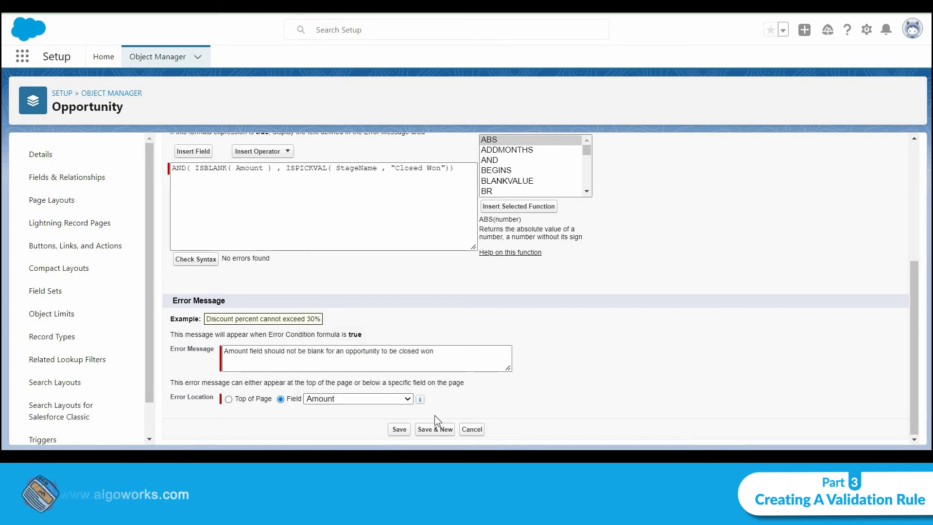
{"action": "left_click", "coordinate": [404, 429]}
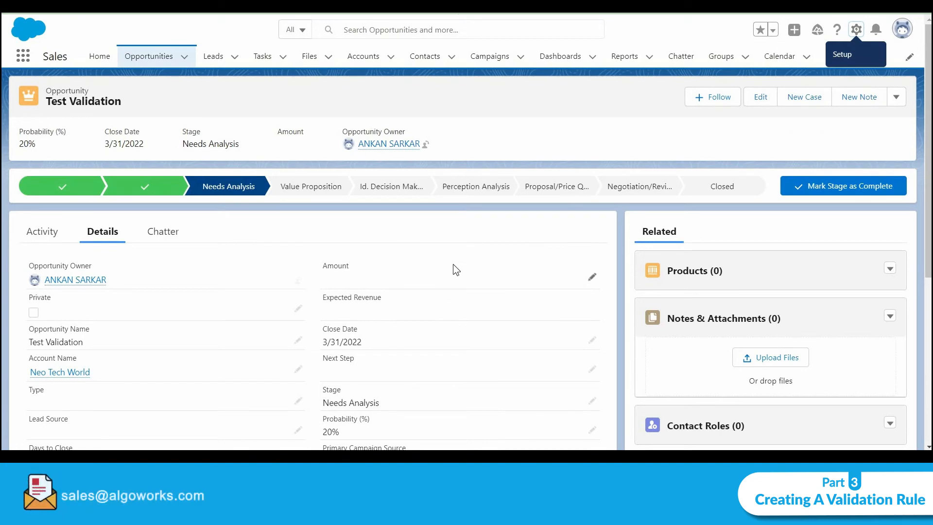
Step: Reload the Test Validation opportunity and try to save it with Stage set to Closed Won and Amount left blank
{"action": "key", "text": "F5"}
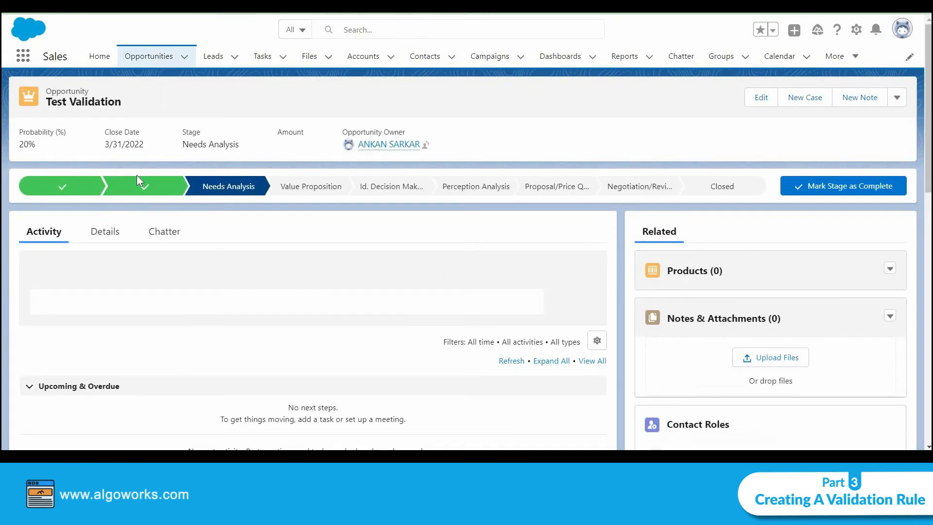
{"action": "left_click", "coordinate": [121, 236]}
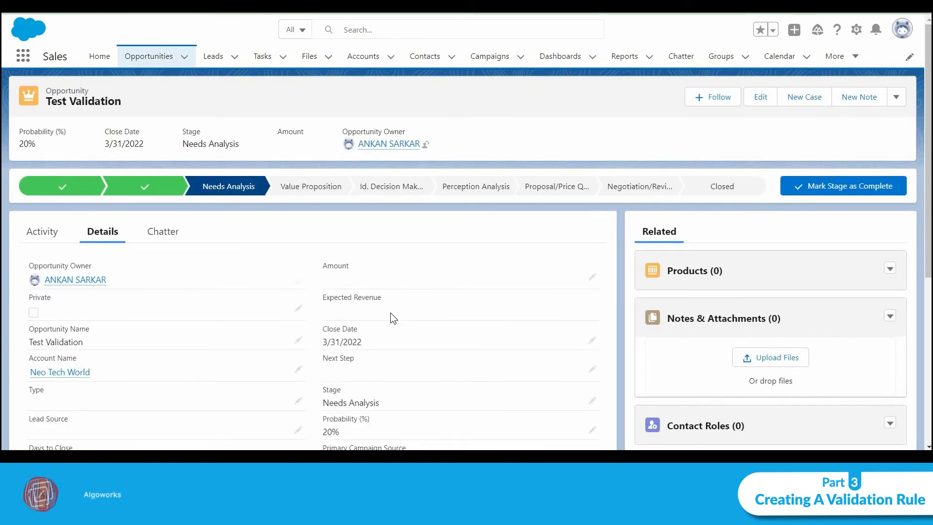
{"action": "left_click", "coordinate": [592, 400]}
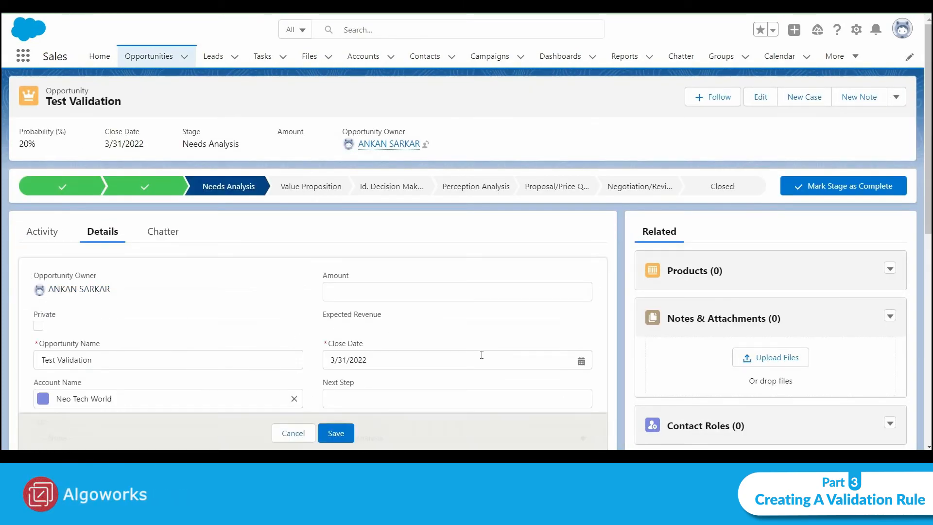
{"action": "scroll", "coordinate": [480, 355], "scroll_direction": "down", "scroll_amount": 5}
{"action": "left_click", "coordinate": [427, 235]}
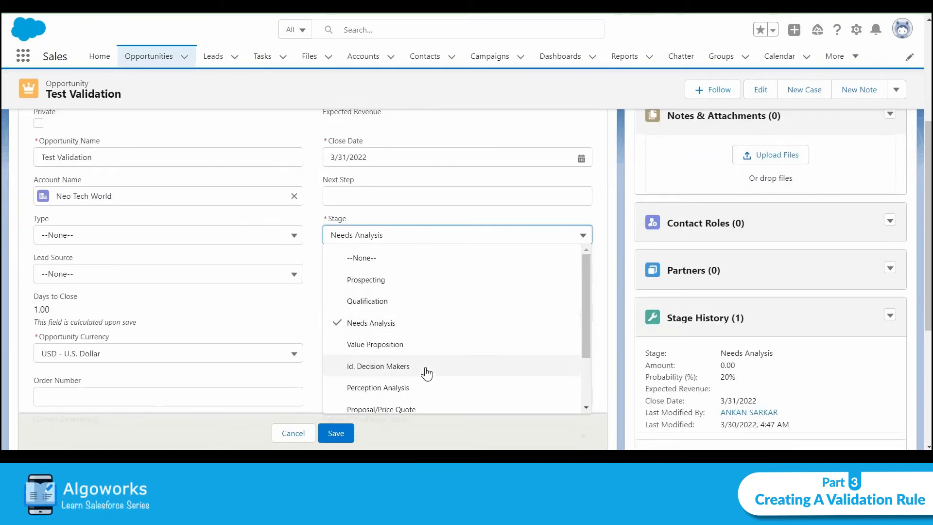
{"action": "scroll", "coordinate": [427, 373], "scroll_direction": "down", "scroll_amount": 2}
{"action": "left_click", "coordinate": [417, 378]}
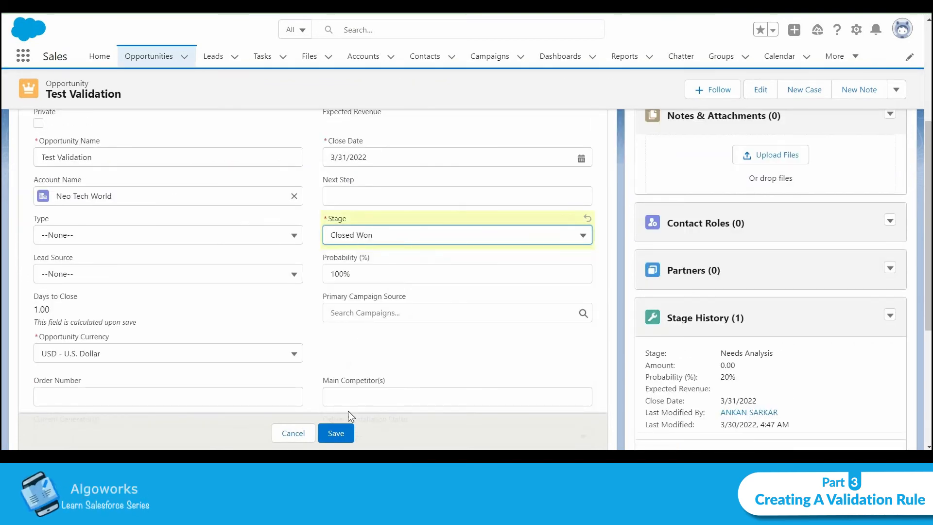
{"action": "left_click", "coordinate": [339, 432]}
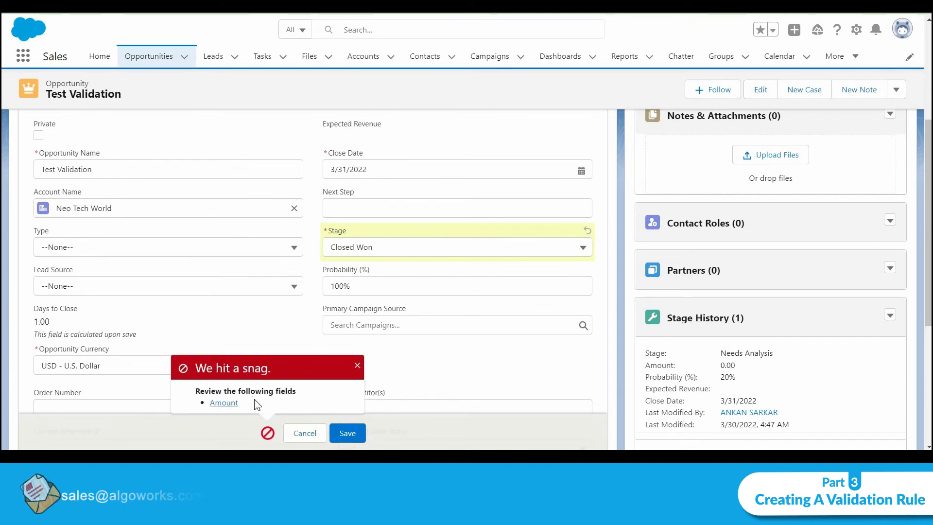
Step: Examine the validation feedback at the Amount field of the Test Validation opportunity
{"action": "scroll", "coordinate": [443, 348], "scroll_direction": "up", "scroll_amount": 1}
{"action": "scroll", "coordinate": [444, 348], "scroll_direction": "up", "scroll_amount": 4}
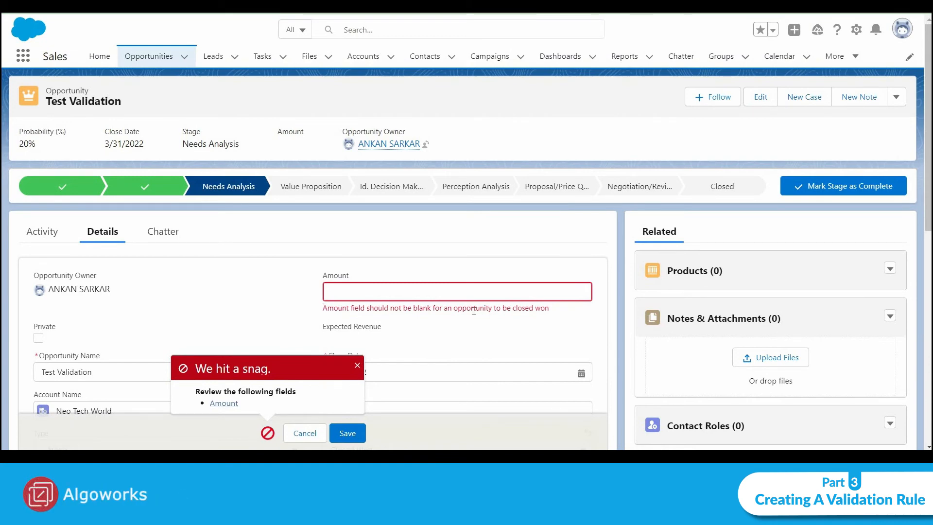
{"action": "left_click_drag", "start_coordinate": [473, 311], "coordinate": [553, 314]}
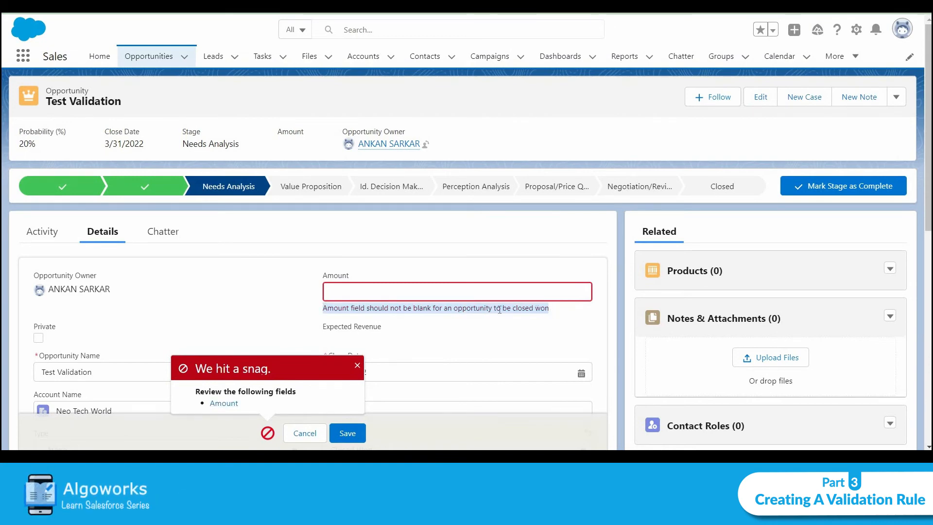
{"action": "left_click", "coordinate": [371, 311]}
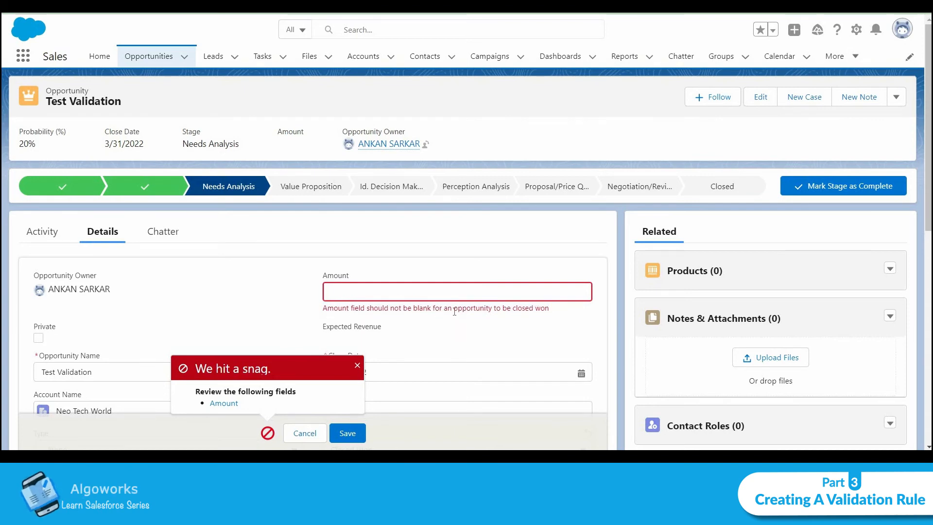